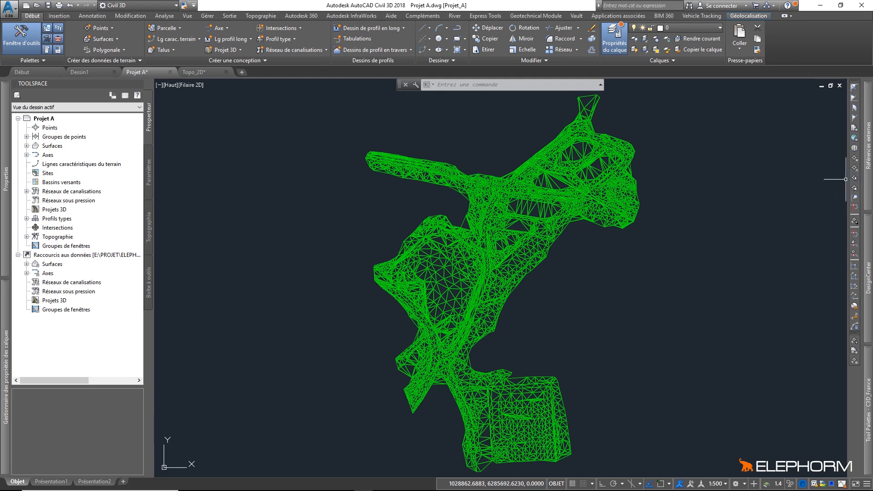
Choose Topo_2D.dwg from the Terrain folder as the DWG file to attach as an external reference
mouse_move(868, 145)
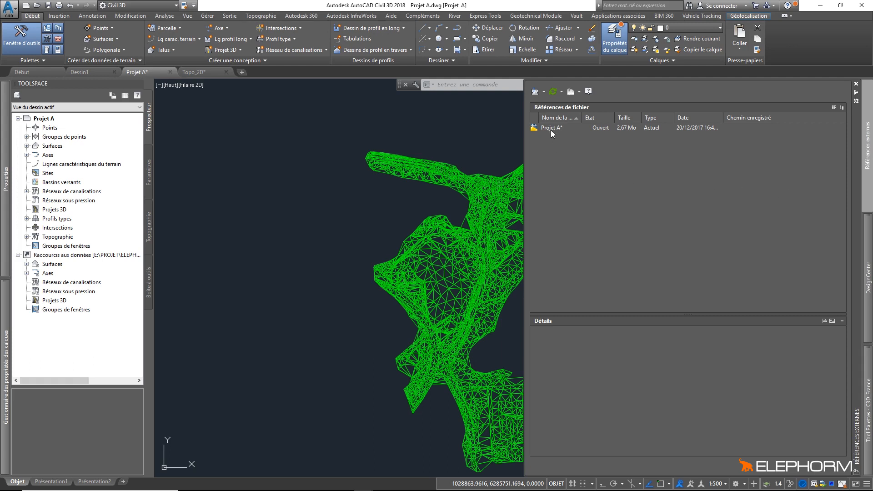
left_click(535, 92)
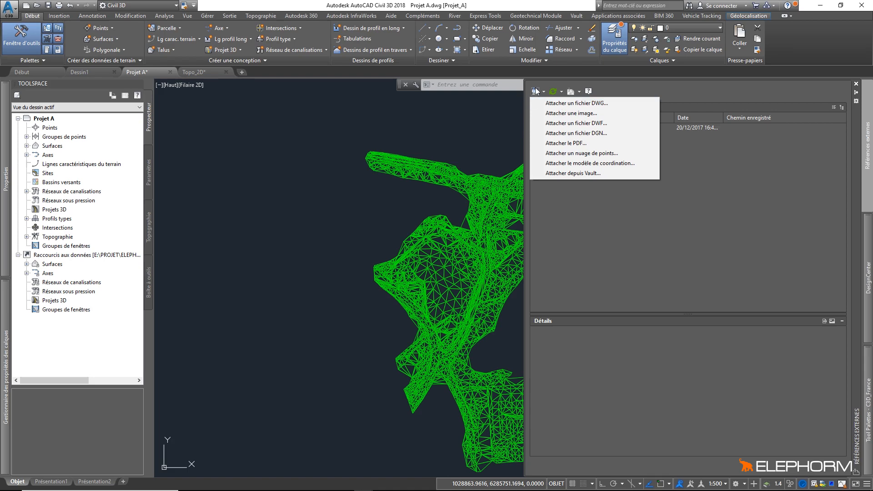
left_click(587, 104)
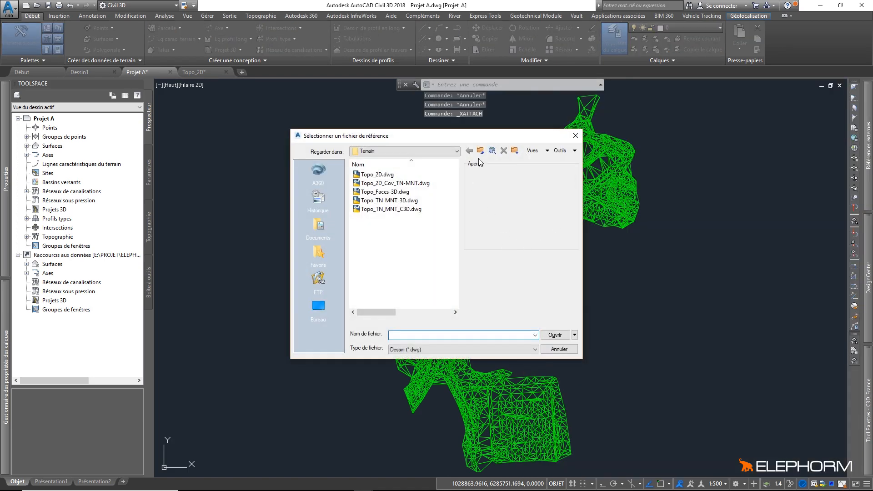
left_click_drag(486, 138, 573, 180)
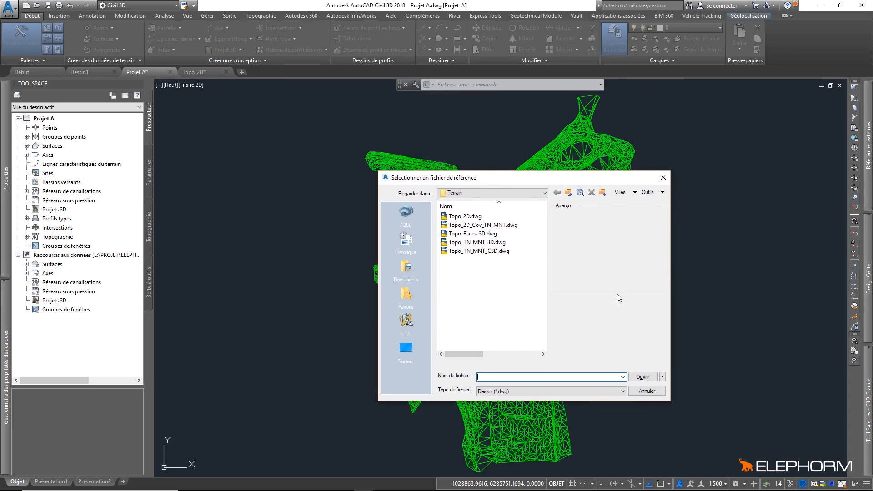
left_click(464, 217)
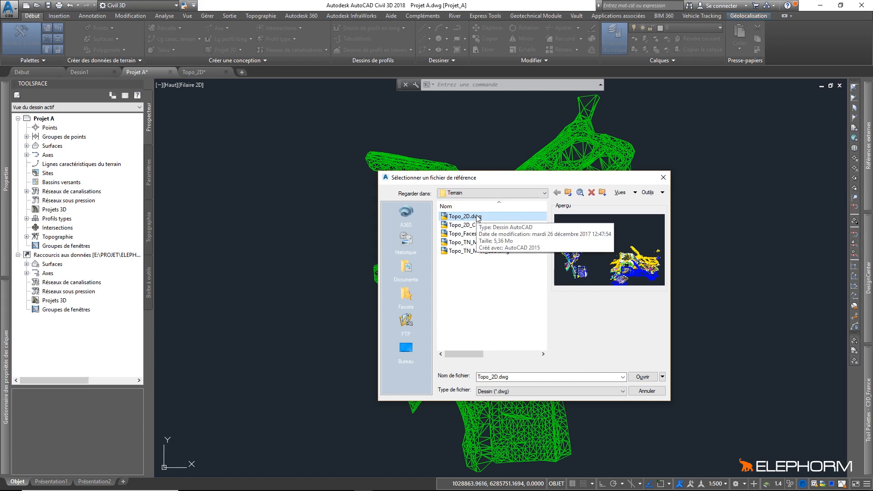
left_click(643, 377)
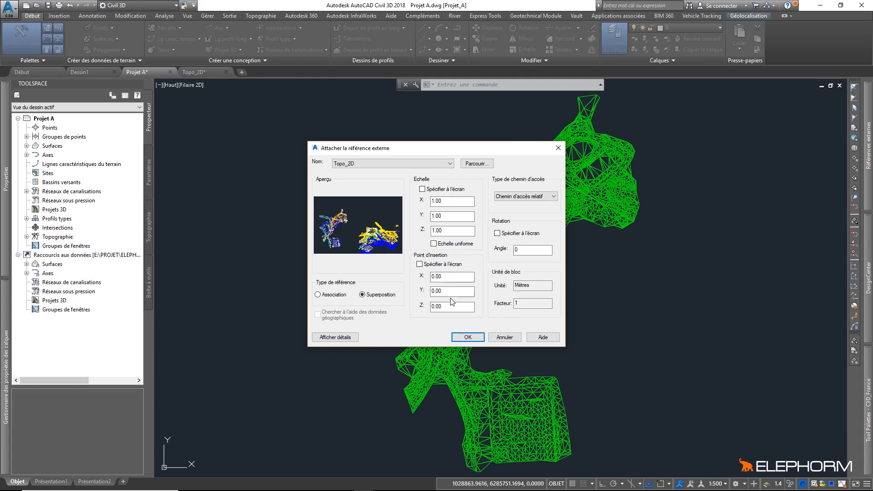
Attach the Topo_2D reference with the relative path type (Chemin d'accès relatif), keeping the other attachment settings
left_click_drag(530, 285, 509, 290)
left_click(545, 197)
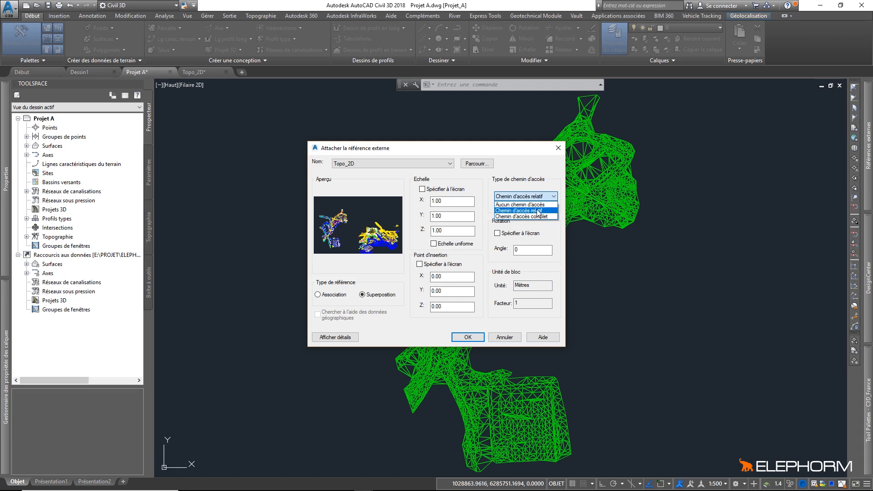
left_click(538, 211)
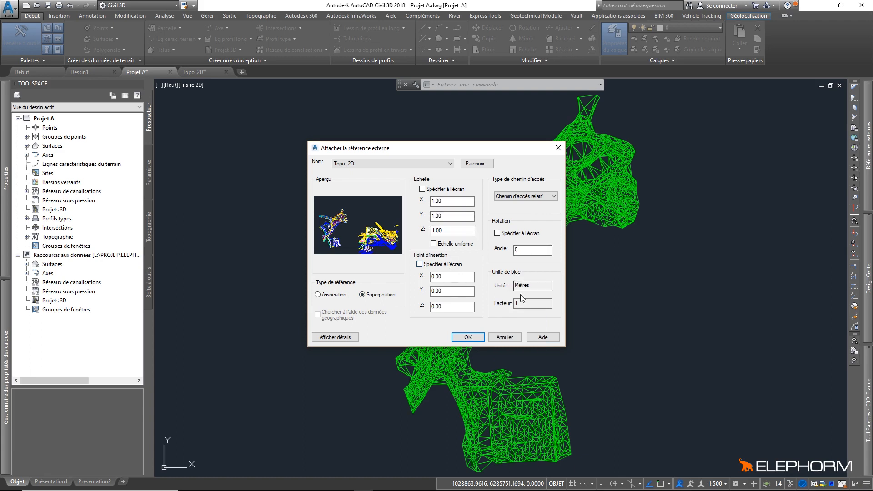
left_click(469, 338)
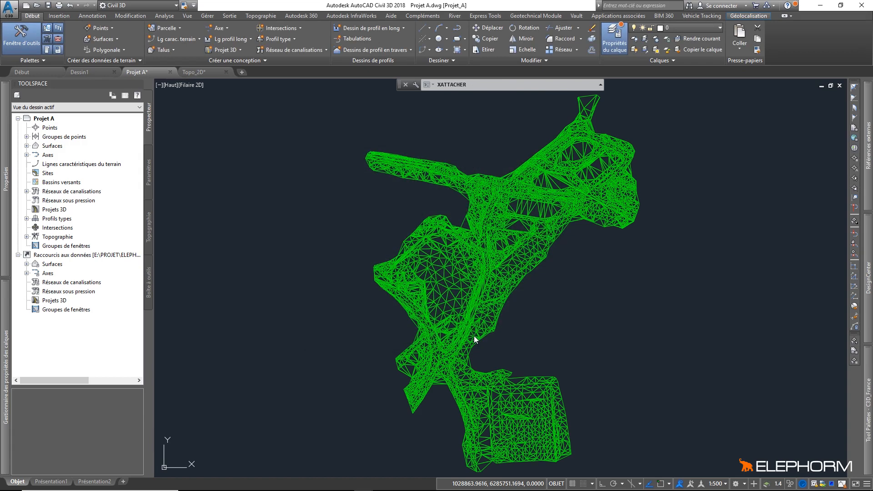
Freeze the layer of the green triangulated surface, and check the remaining linework by selecting everything and clearing the selection
left_click(657, 40)
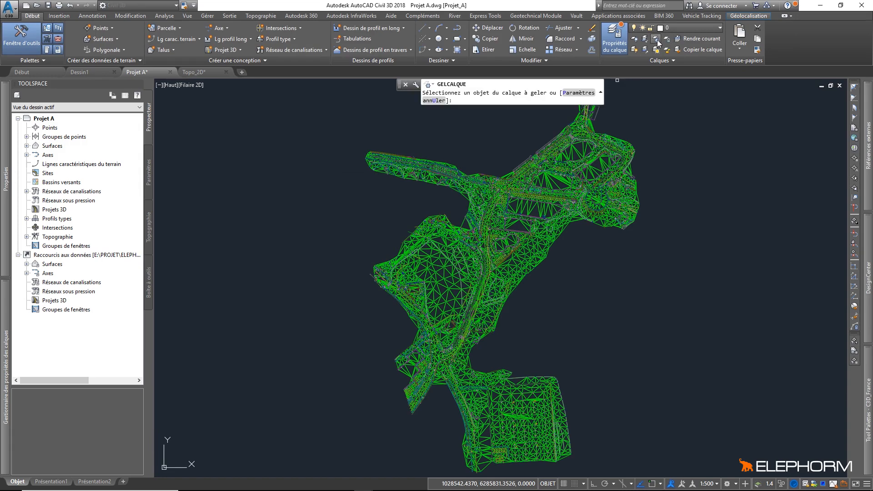
left_click(596, 167)
key("Escape")
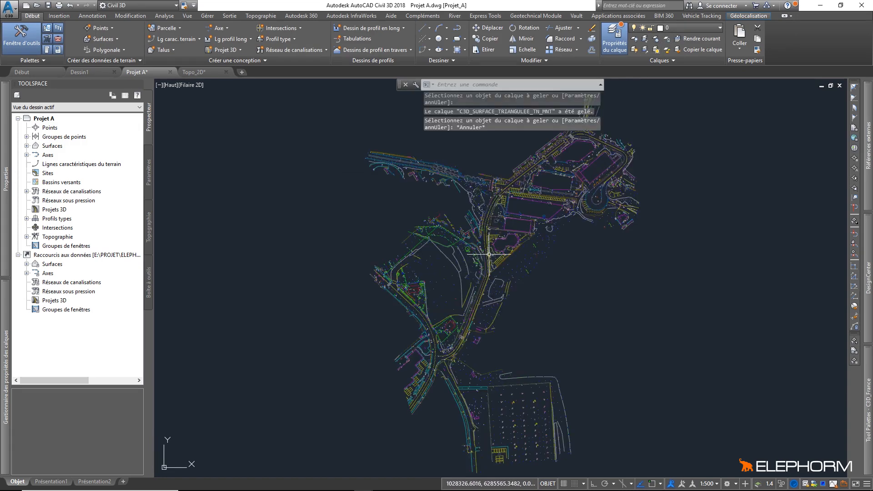
key("ctrl+a")
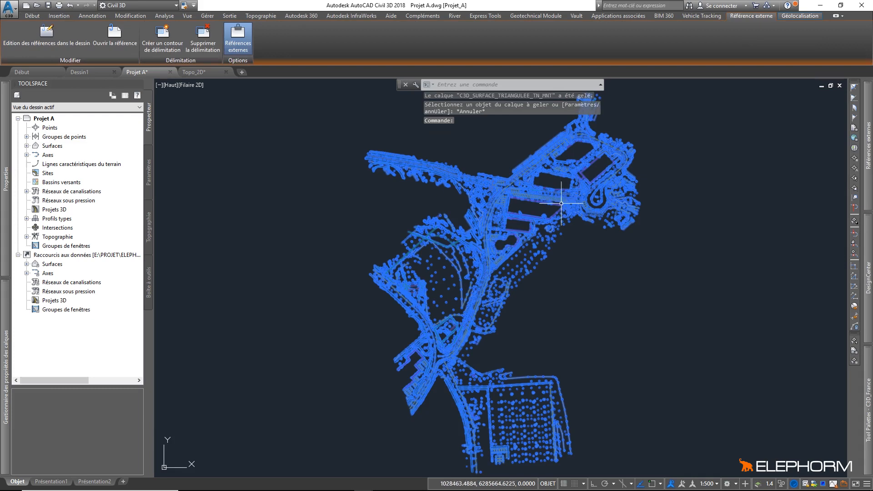
key("Escape")
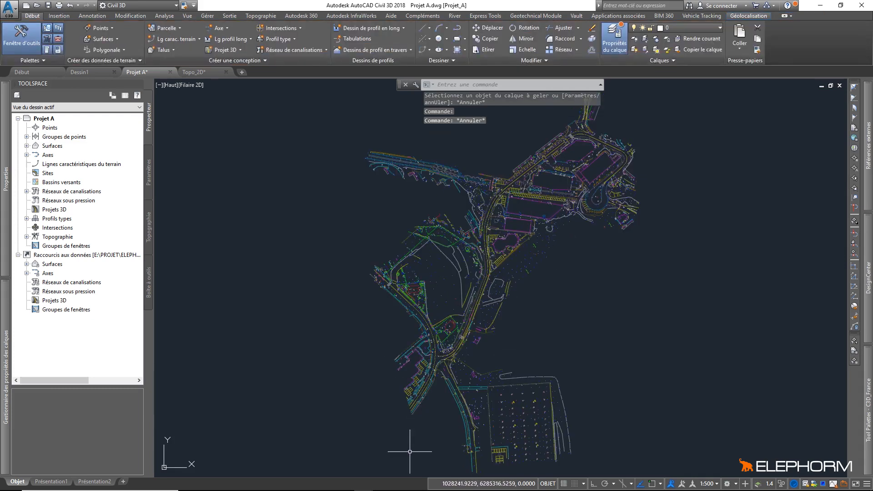
Set the Xref display fading to 0 in the drawing options, and check the attached reference by selecting and deselecting it
right_click(539, 313)
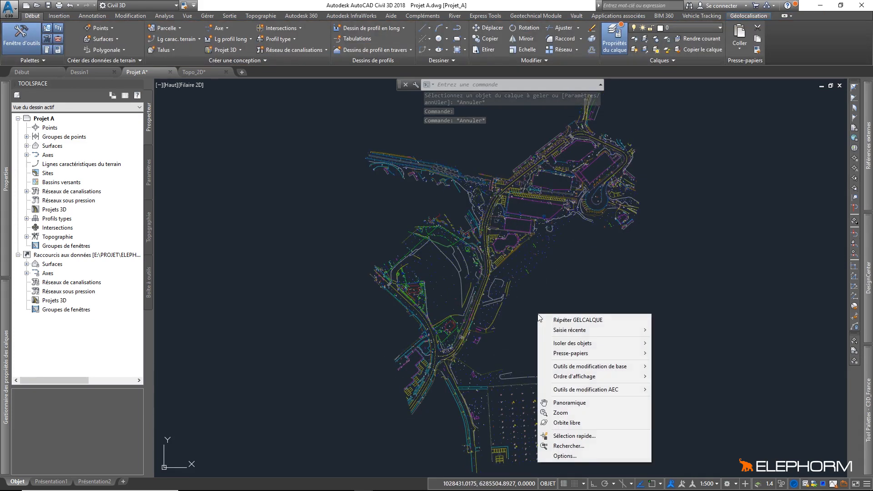
left_click(574, 456)
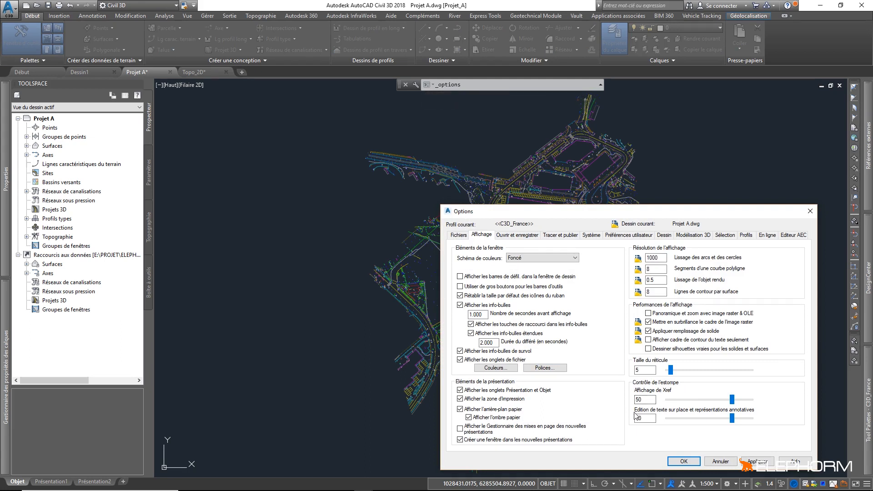
double_click(644, 400)
type("0")
key("BackSpace")
type("-18")
double_click(646, 400)
type("0")
key("Return")
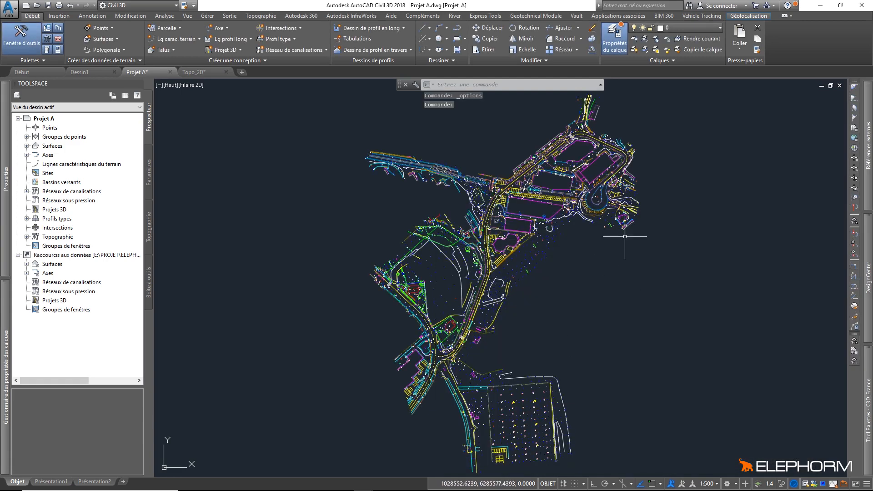
left_click(544, 218)
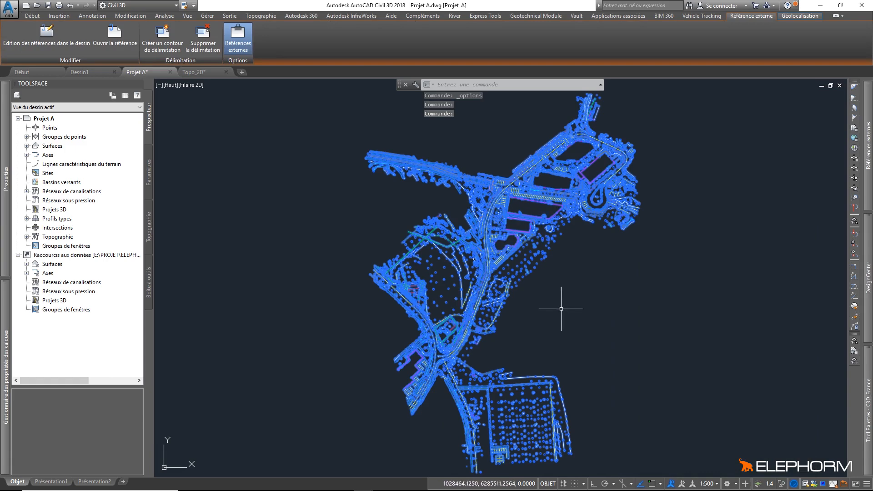
key("Escape")
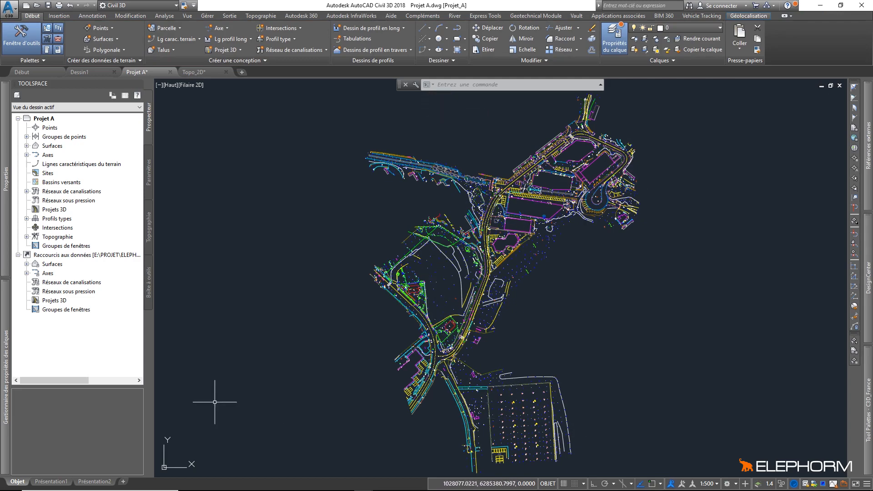
Filter the layer properties list to the layers of the Topo_2D external reference
mouse_move(2, 398)
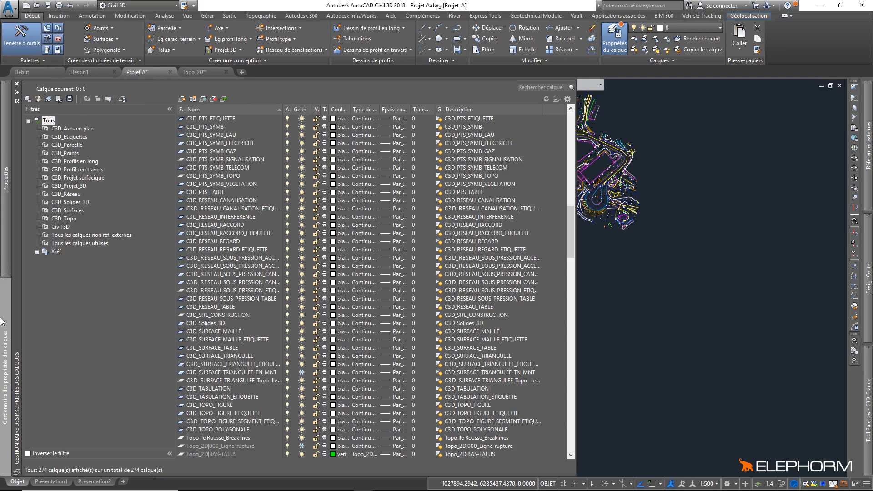
left_click(52, 252)
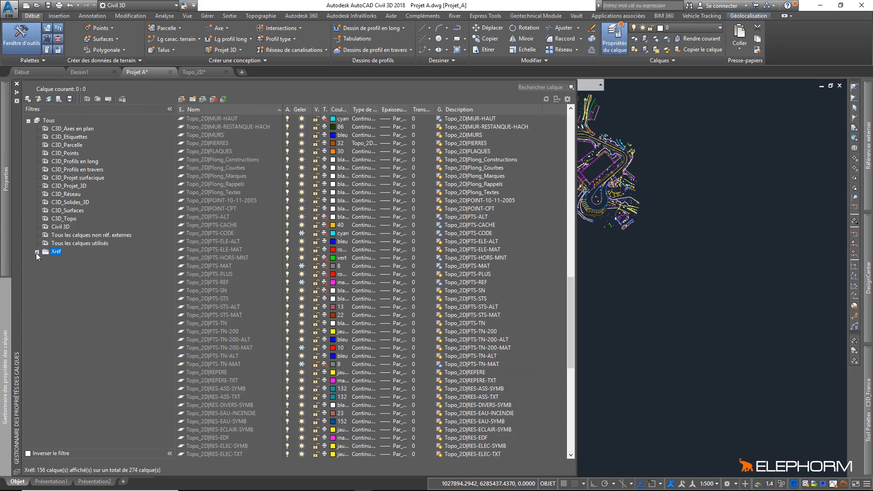
left_click(36, 252)
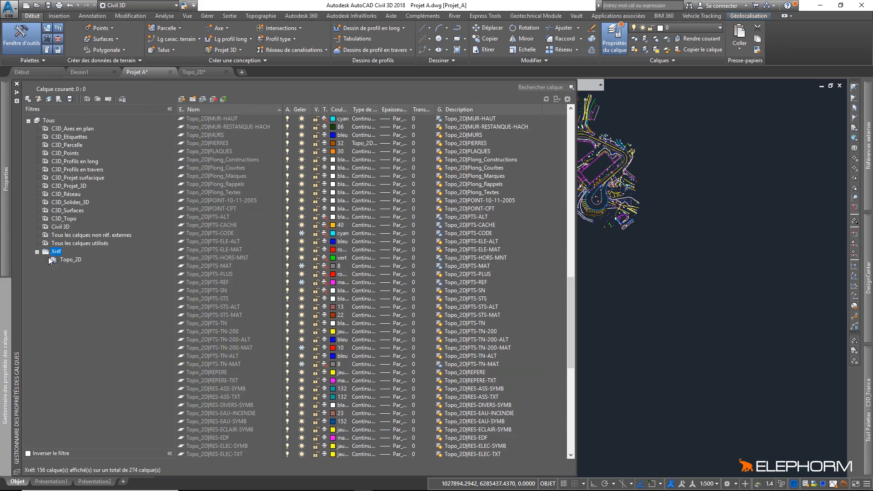
left_click(75, 258)
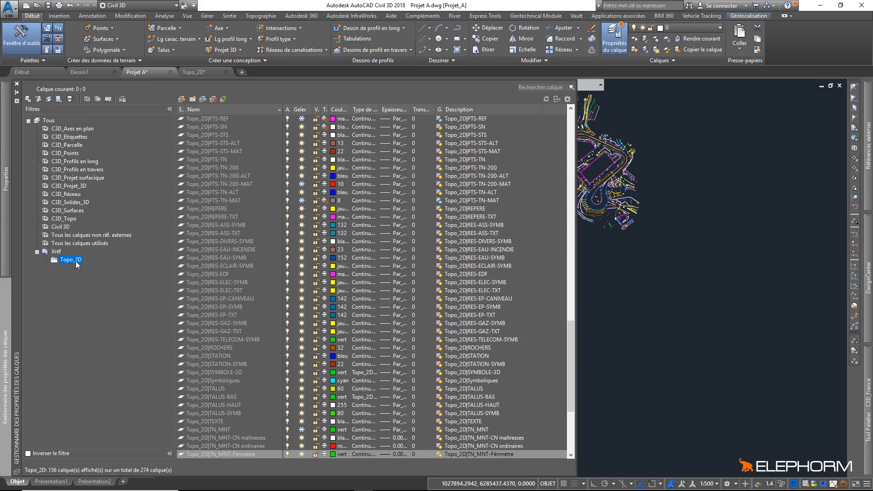
Set the colour of all Topo_2D reference layers to grey 253, and inspect the recoloured linework up close
left_click(209, 297)
left_click(222, 282)
left_click(229, 307)
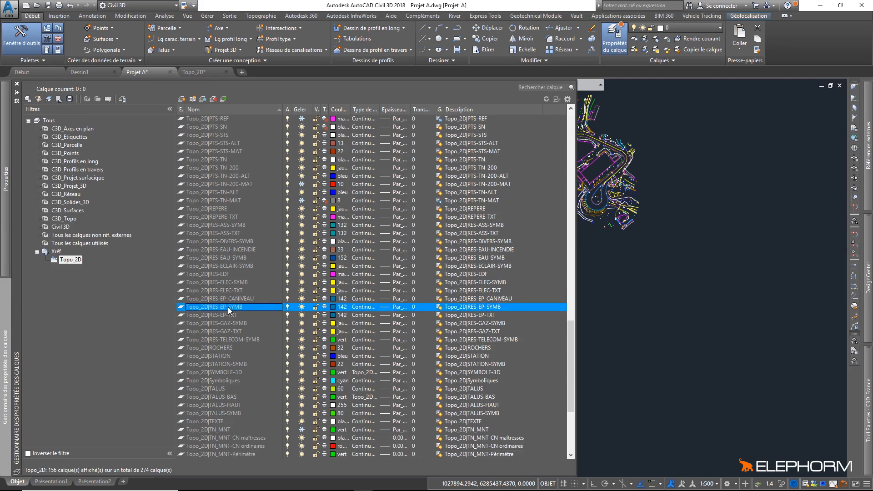
key("ctrl+a")
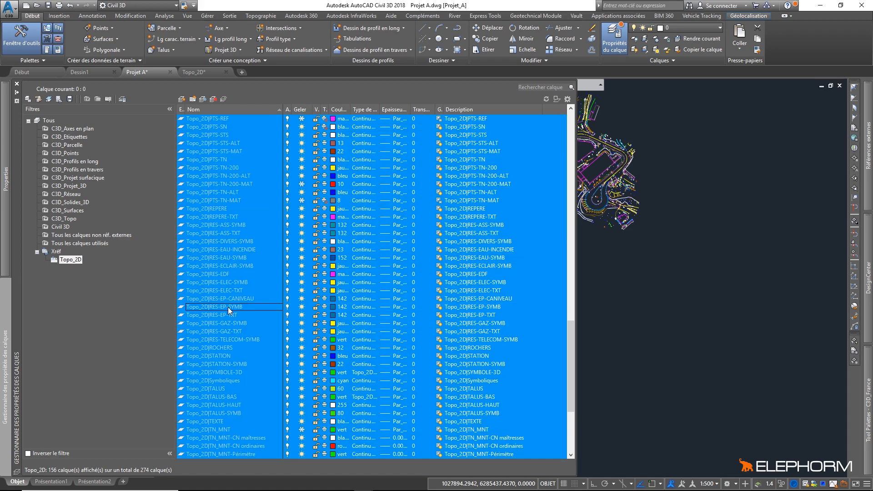
left_click(337, 331)
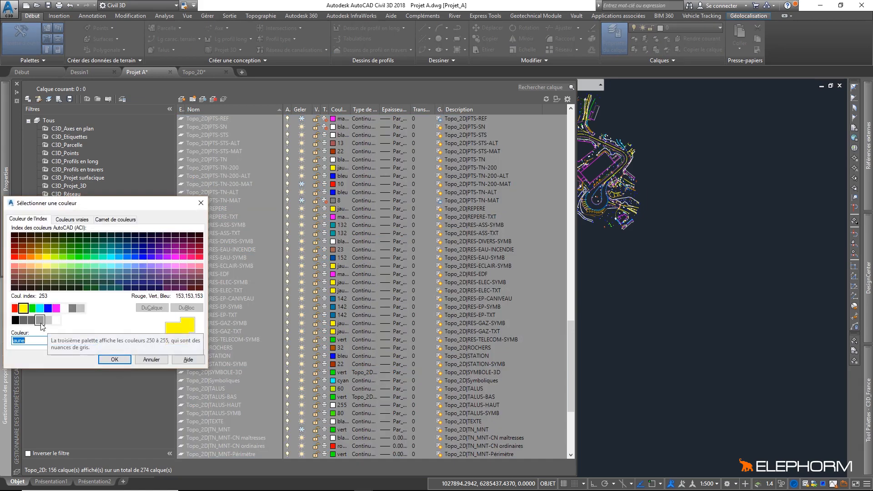
left_click(40, 322)
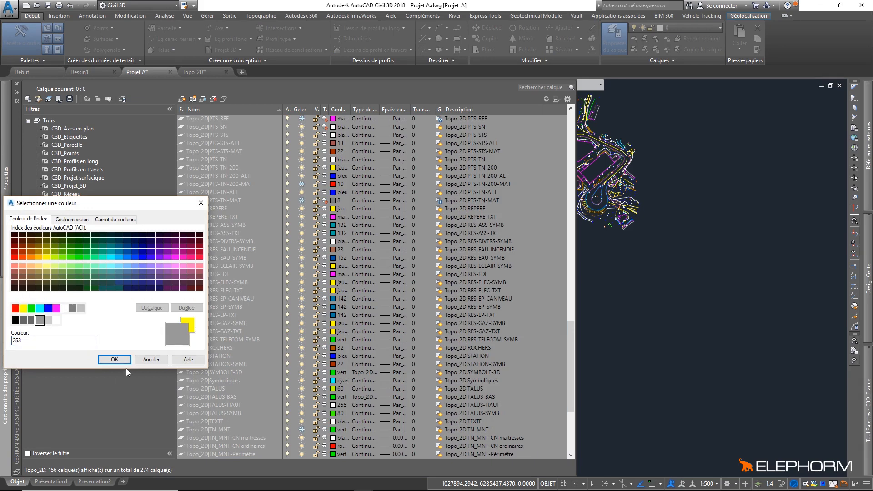
left_click(114, 359)
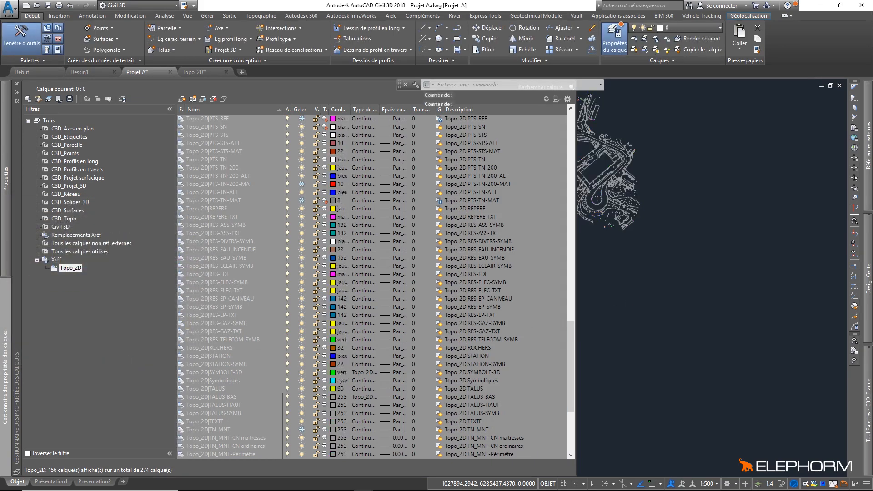
left_click(17, 84)
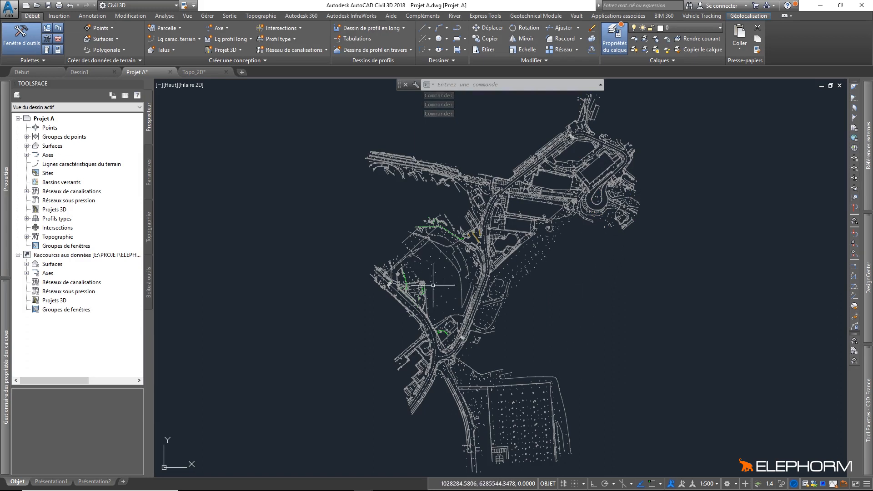
scroll(487, 329, "up", 6)
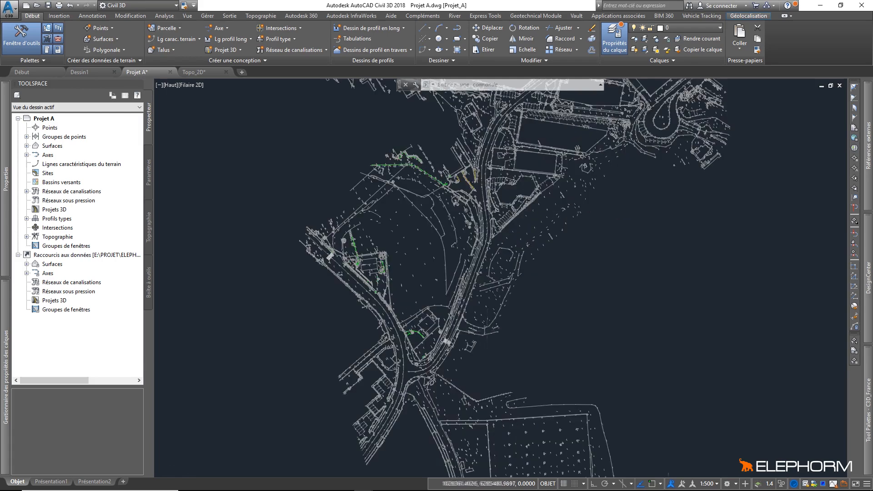
mouse_move(471, 270)
middle_mouse_down()
mouse_move(487, 273)
mouse_move(561, 335)
middle_mouse_up()
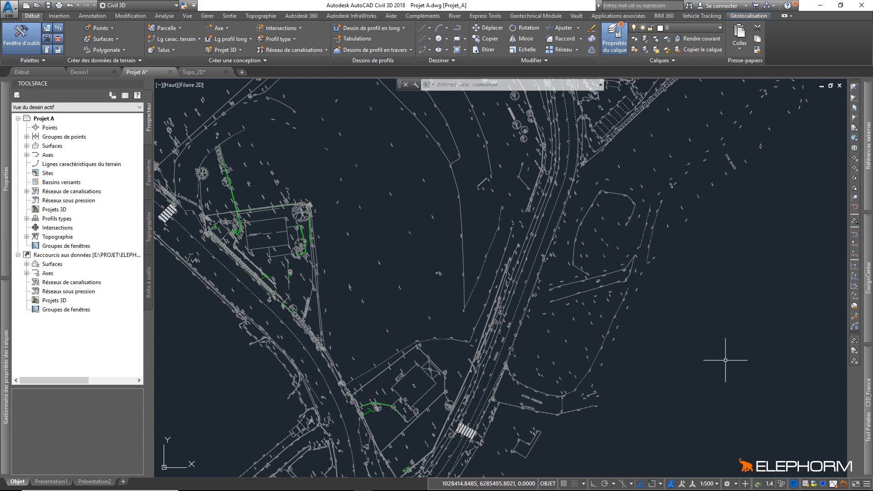
Invert the Xref layer filter to list only the layers outside external references, and select layer 0 in the list
mouse_move(2, 393)
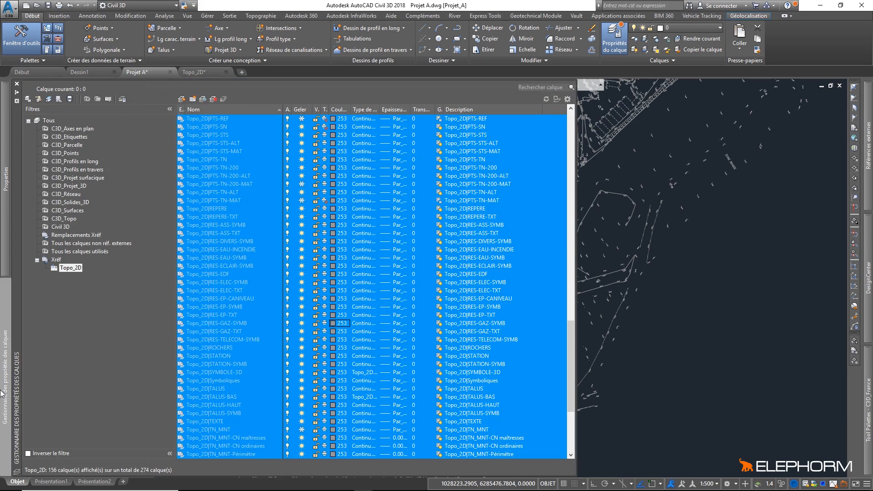
left_click(57, 261)
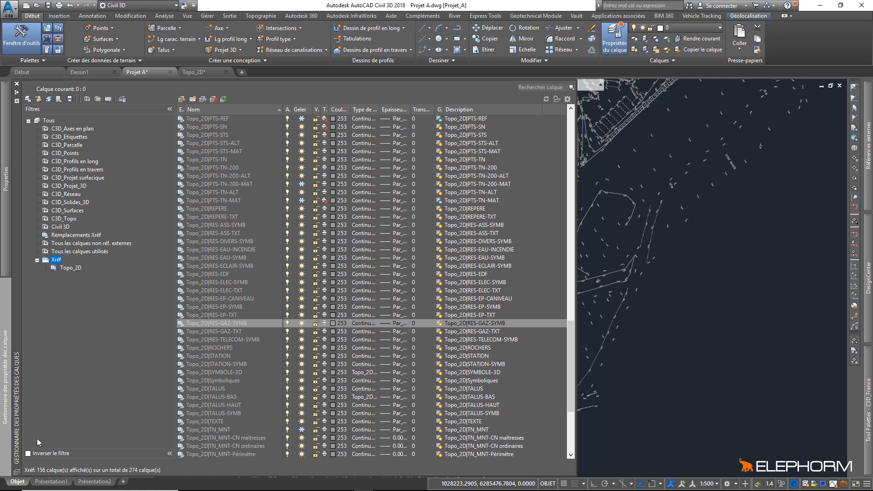
left_click(49, 454)
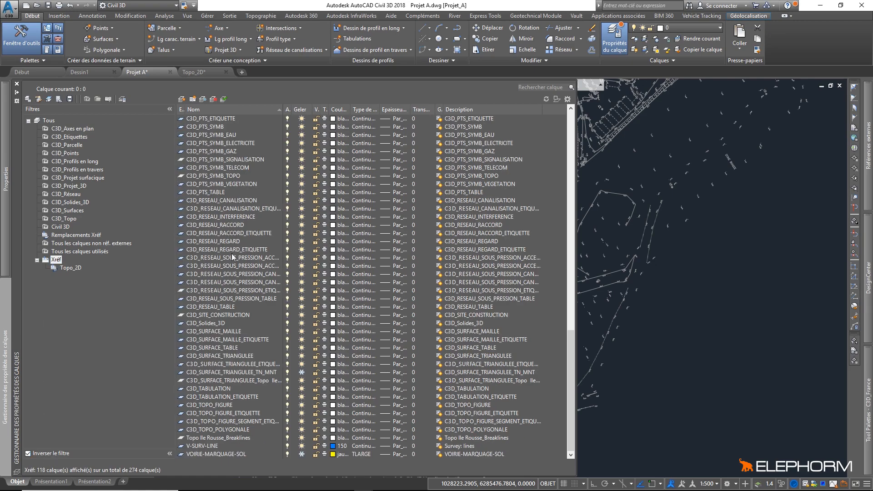
left_click(227, 258)
scroll(227, 257, "up", 20)
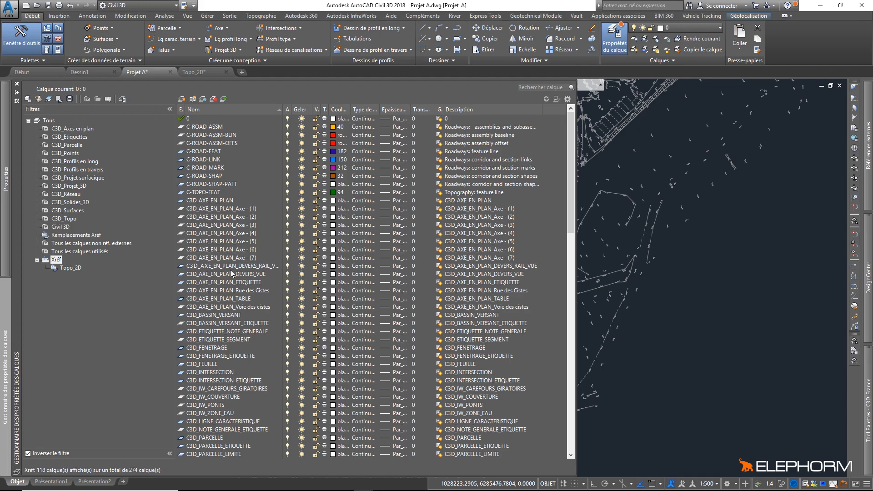
left_click(195, 121)
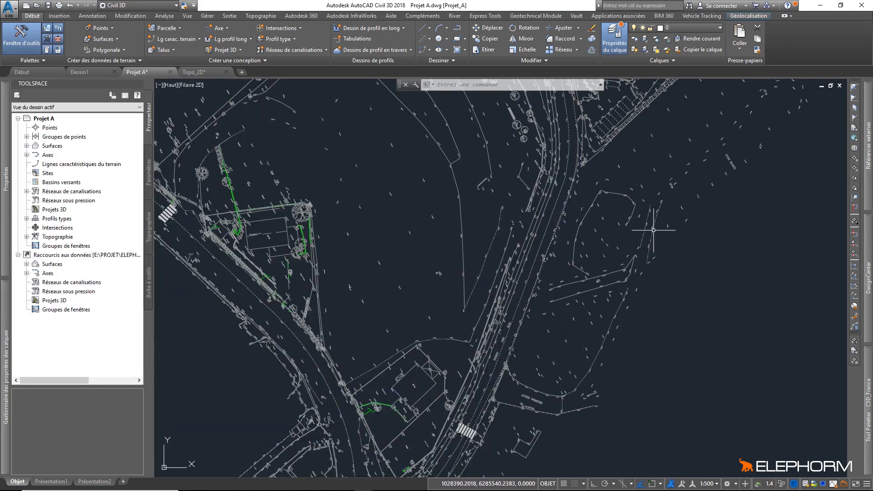
Create a new layer named _Xref in the list of layers outside external references, and clear the drawing selection
left_click(653, 230)
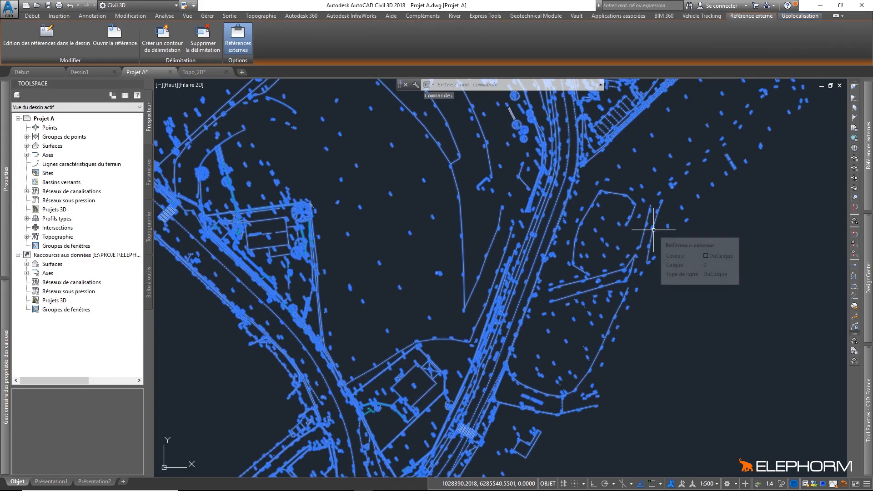
key("ctrl+1")
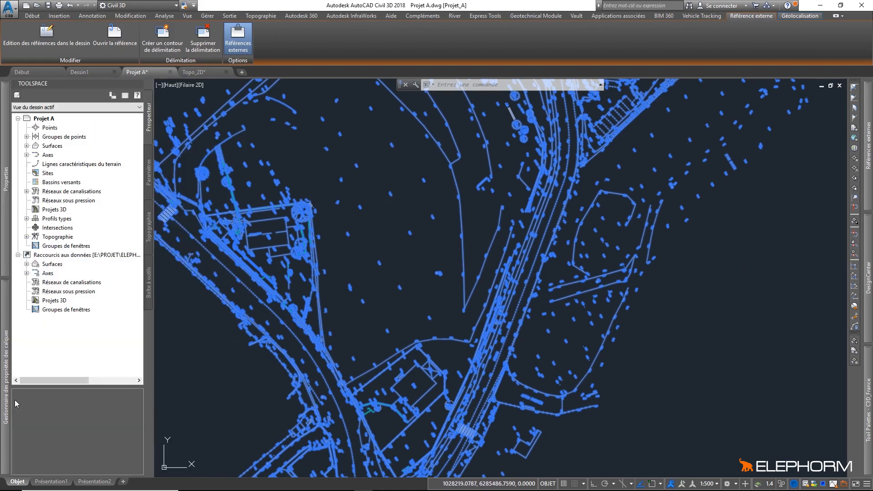
mouse_move(4, 402)
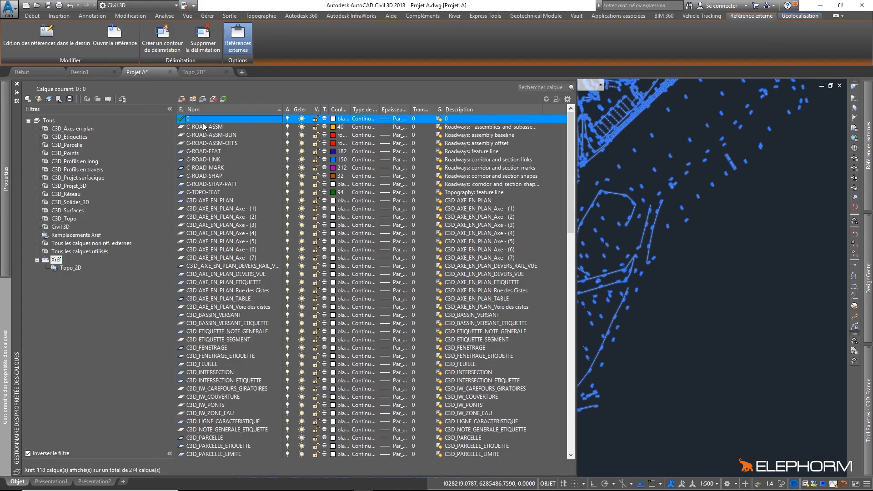
left_click(181, 98)
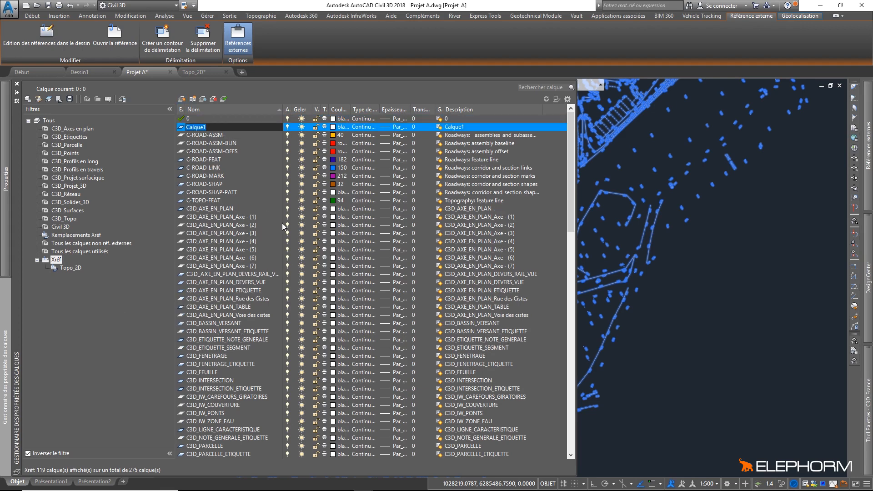
key("BackSpace")
type("_Xref")
left_click(242, 234)
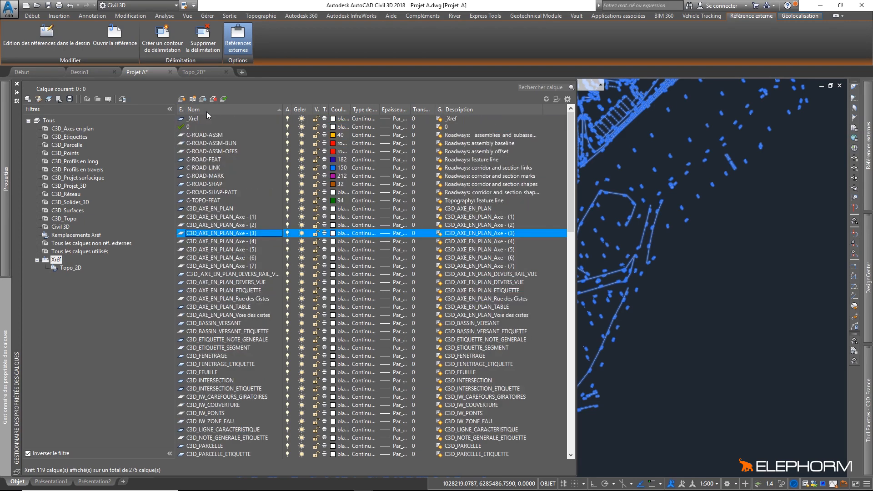
left_click(201, 120)
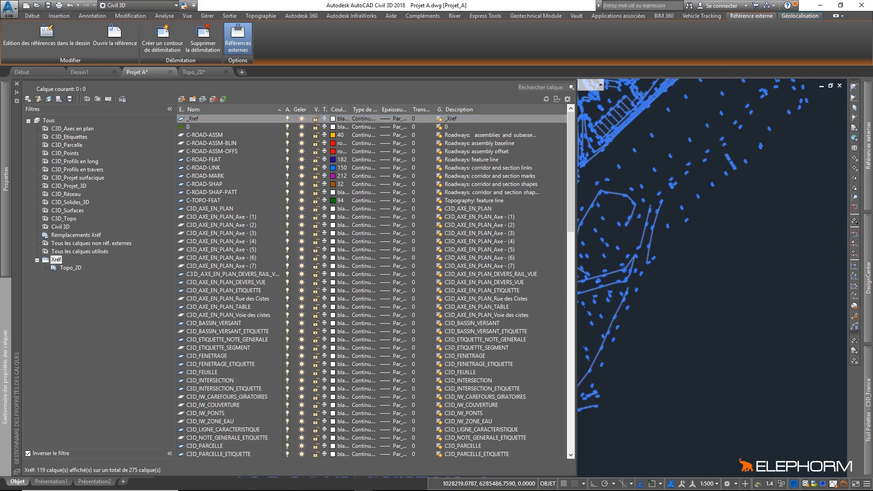
left_click(771, 292)
key("Escape")
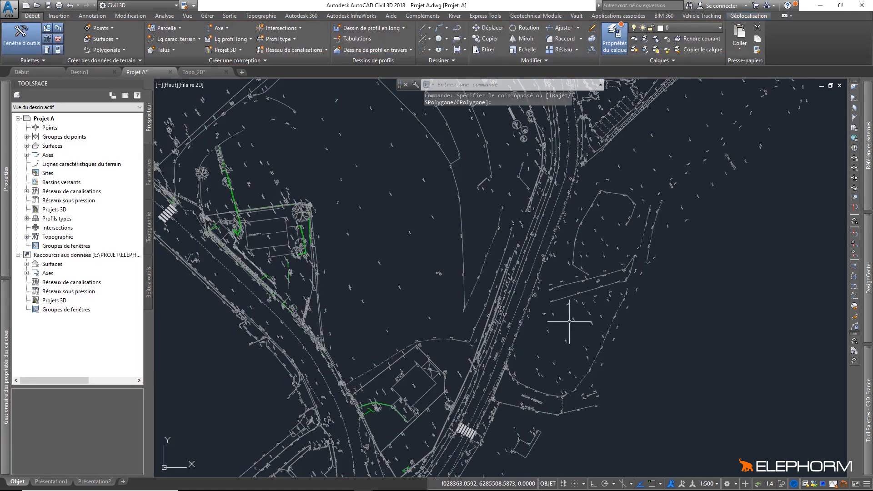
Move the attached Topo_2D external reference to layer _Xref in its object properties, and deselect it
mouse_move(602, 277)
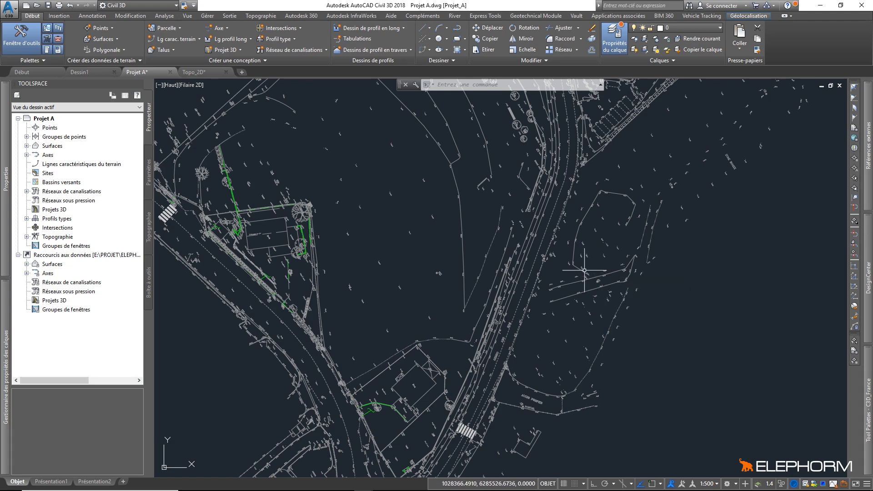
mouse_move(3, 363)
left_click(682, 208)
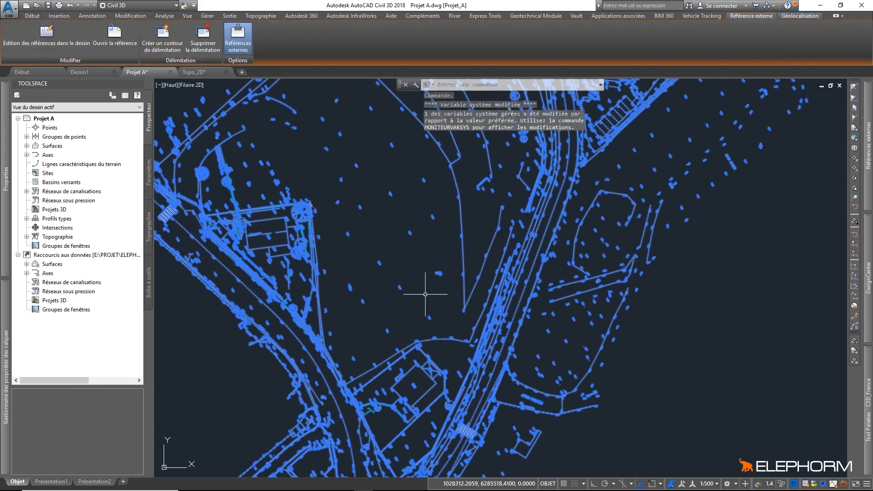
mouse_move(5, 178)
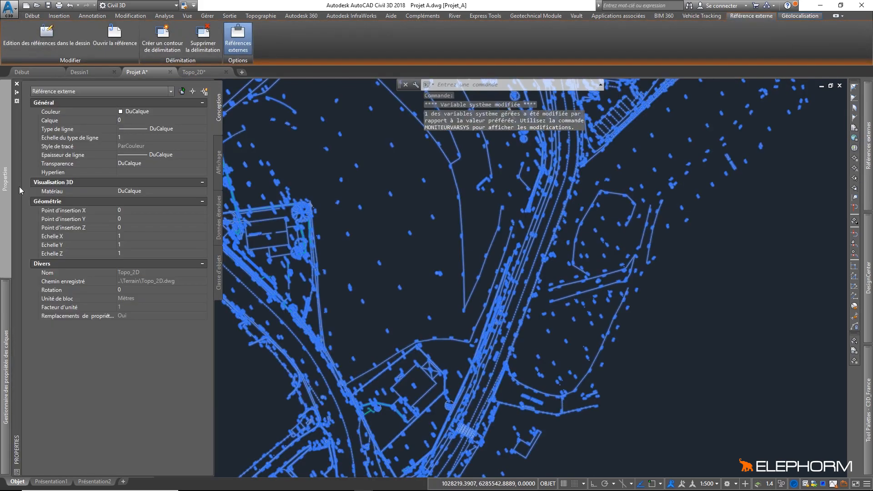
left_click(190, 120)
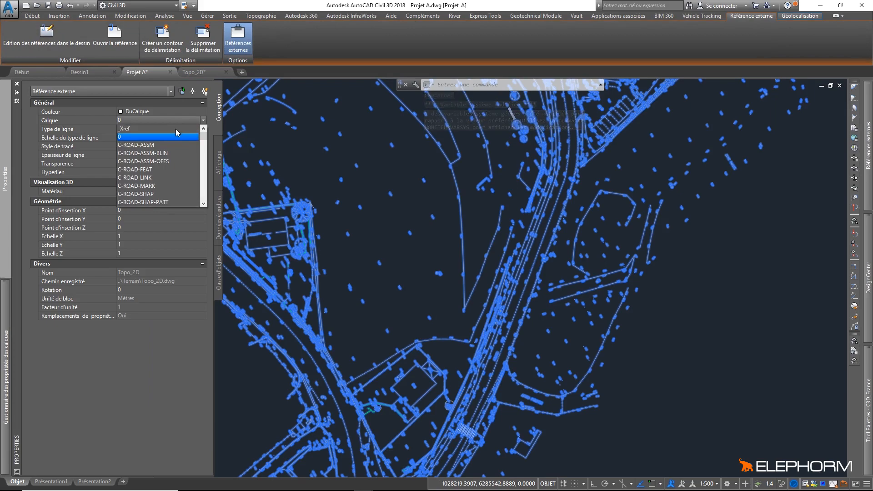
left_click(173, 127)
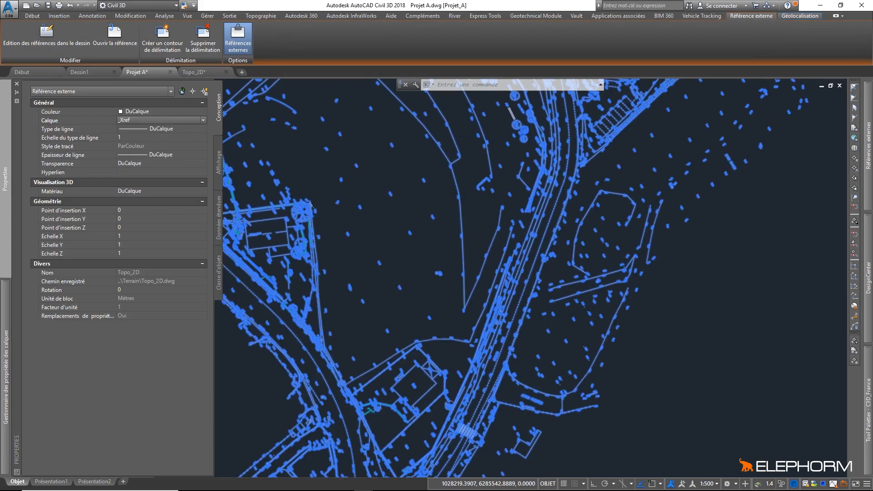
left_click(395, 165)
key("Escape")
Examine the Topo_2D linework up close around the green hedge, and view the full extent of the reference
scroll(441, 199, "down", 3)
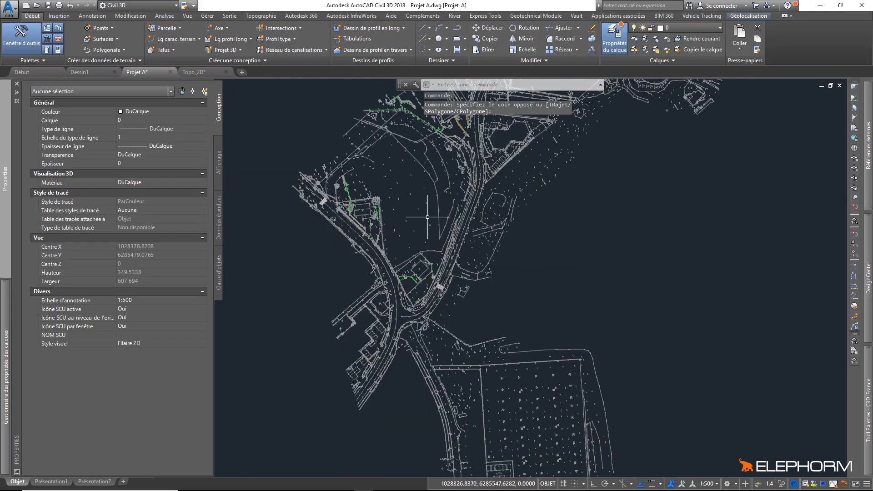
scroll(424, 232, "up", 5)
scroll(424, 232, "up", 5)
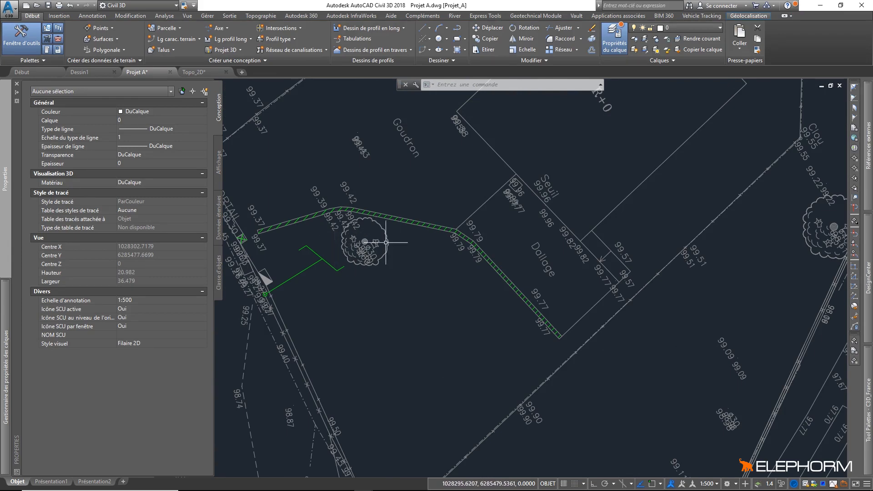
scroll(428, 251, "down", 7)
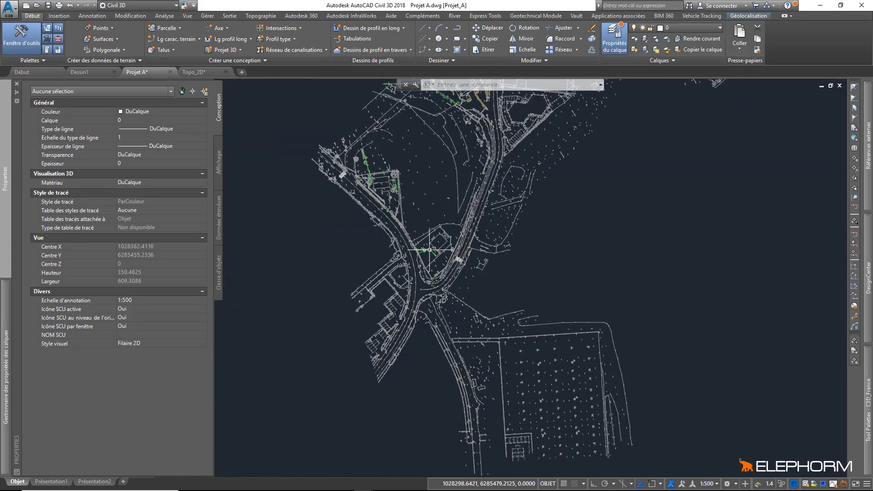
scroll(438, 211, "down", 7)
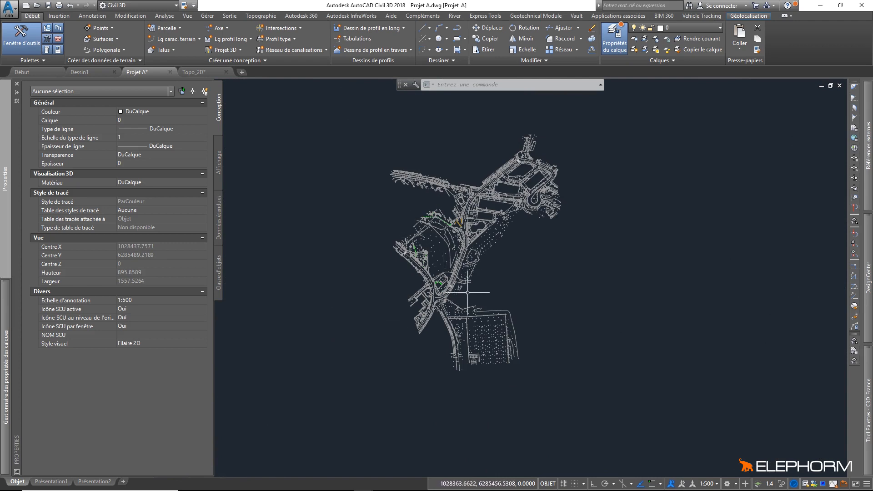
middle_click_drag(468, 292, 461, 317)
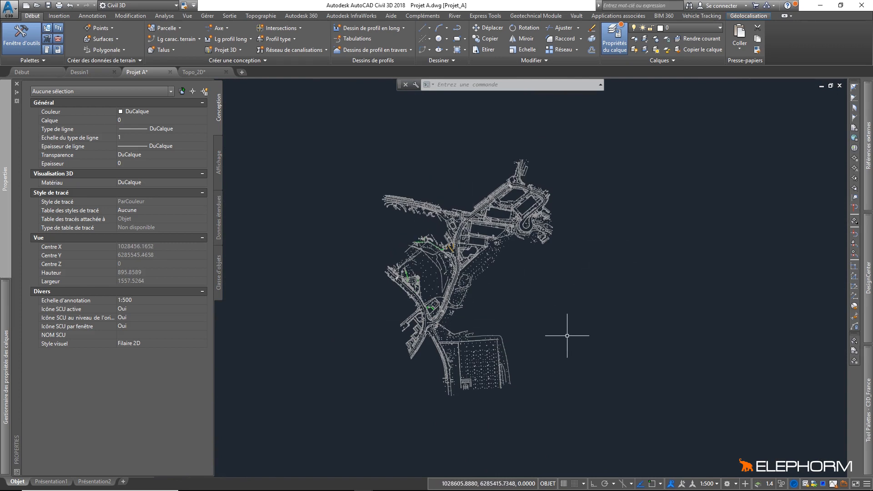